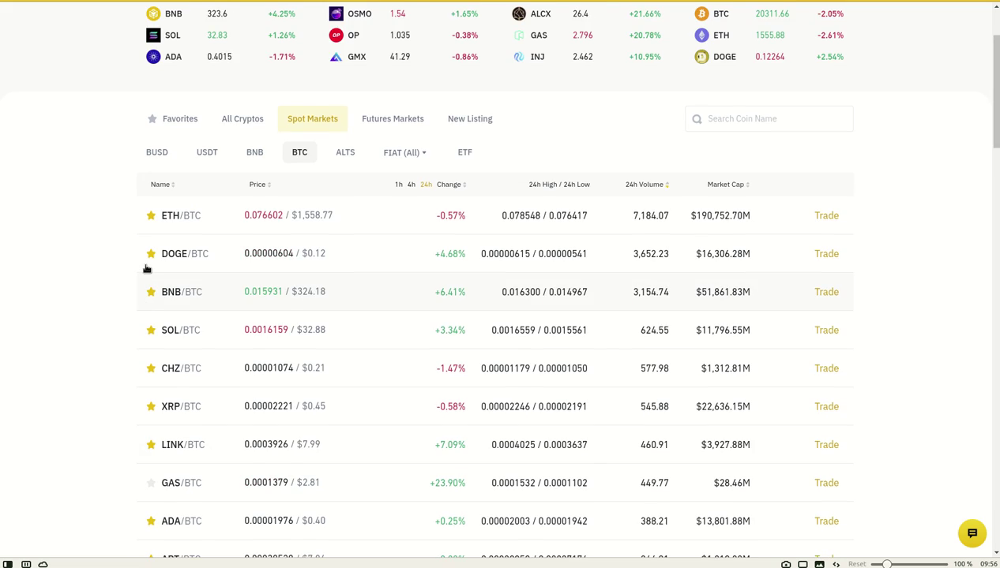
Step: Open an empty gedit document and place its window beside the coin names in the BTC spot market list
scroll(146, 274, down, 3)
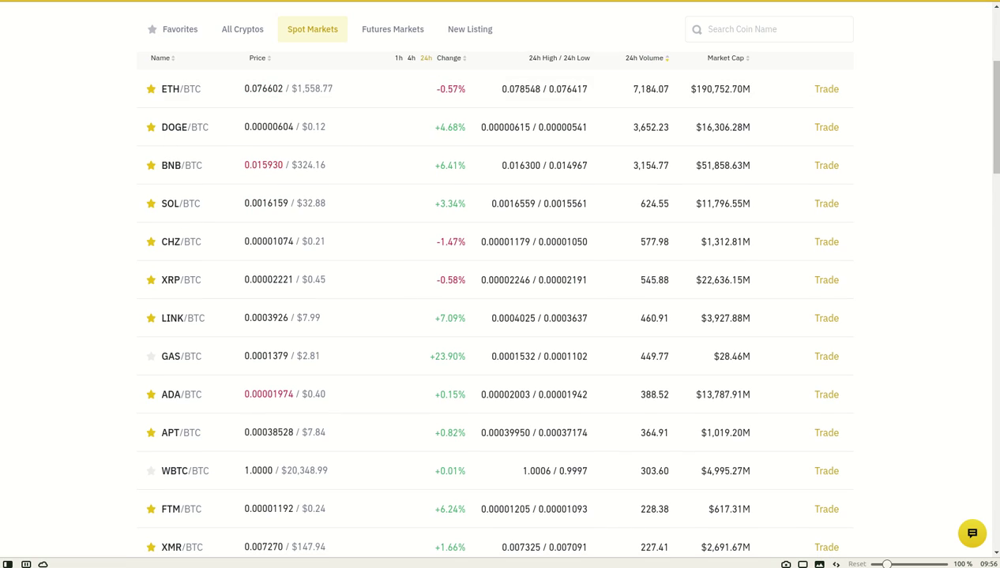
key(ctrl+shift+p)
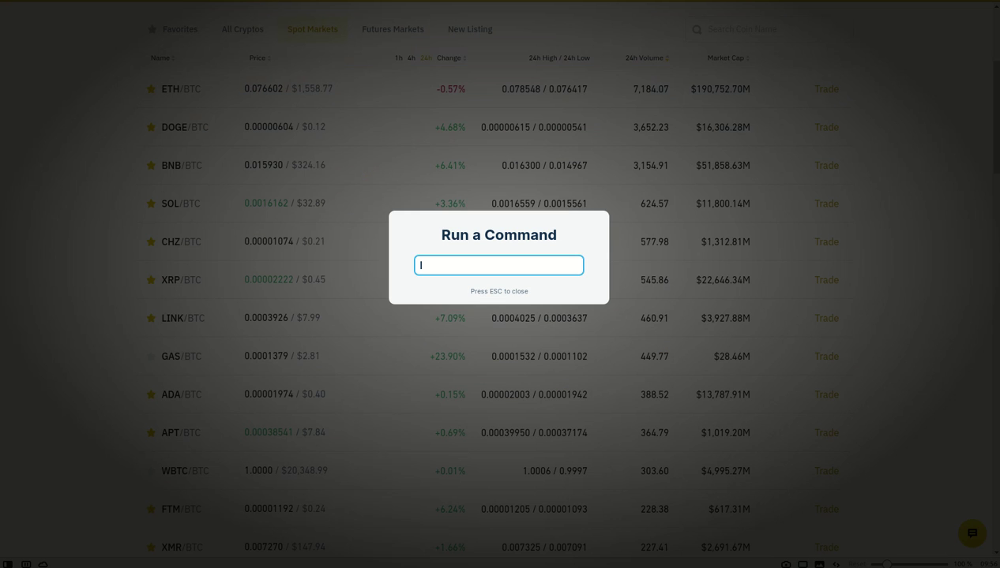
text(gedit)
key(Return)
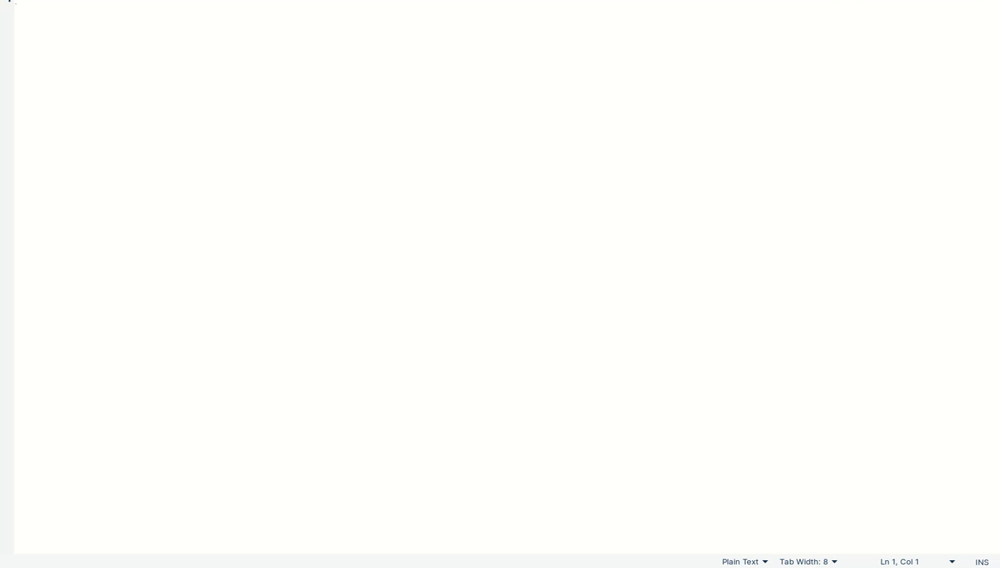
drag(416, 64, 516, 79)
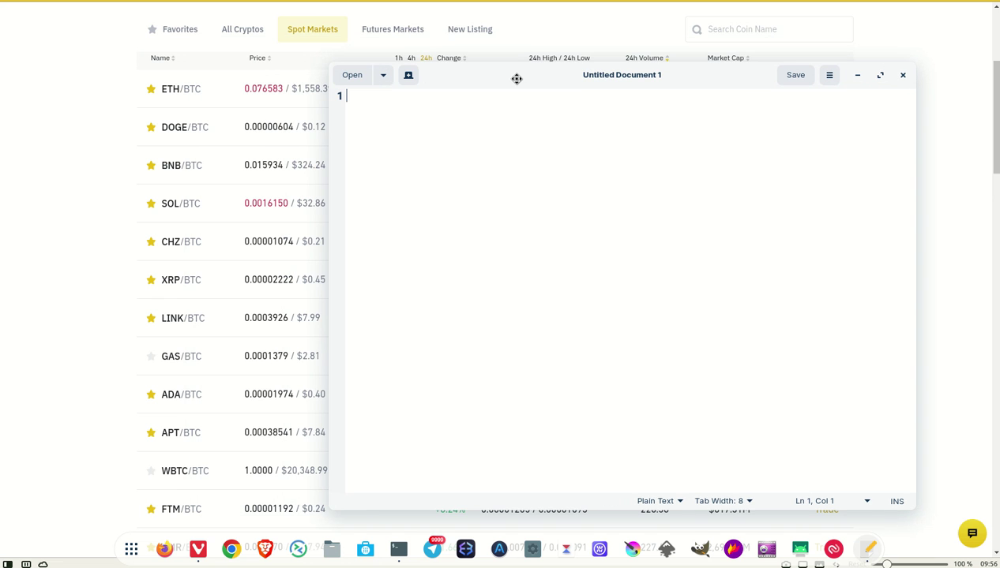
Step: Write the coins ETH, DOGE, BNB, SOL, CHZ, XRP and LINK on separate lines of the document
text(ETH)
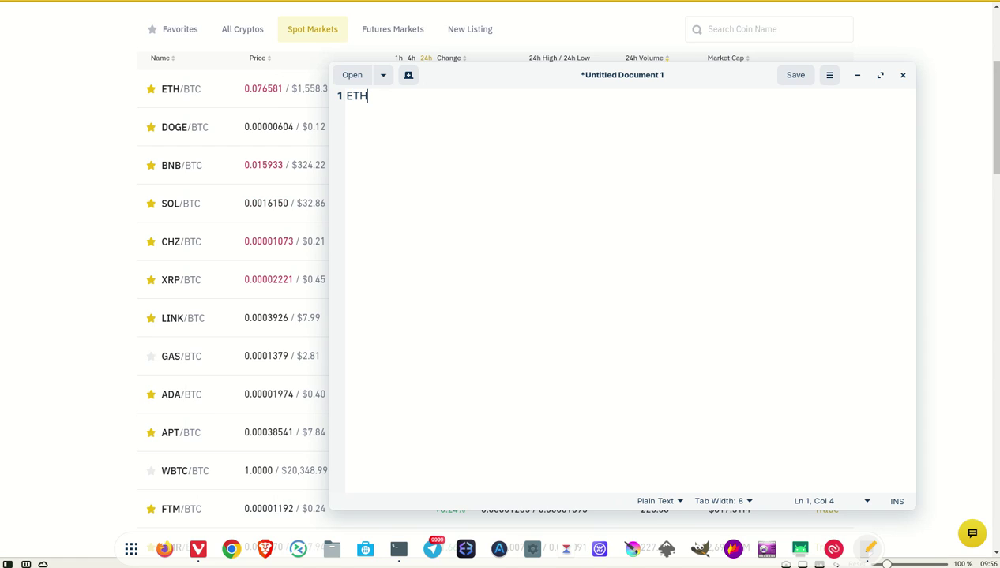
key(Return)
text(DOGE)
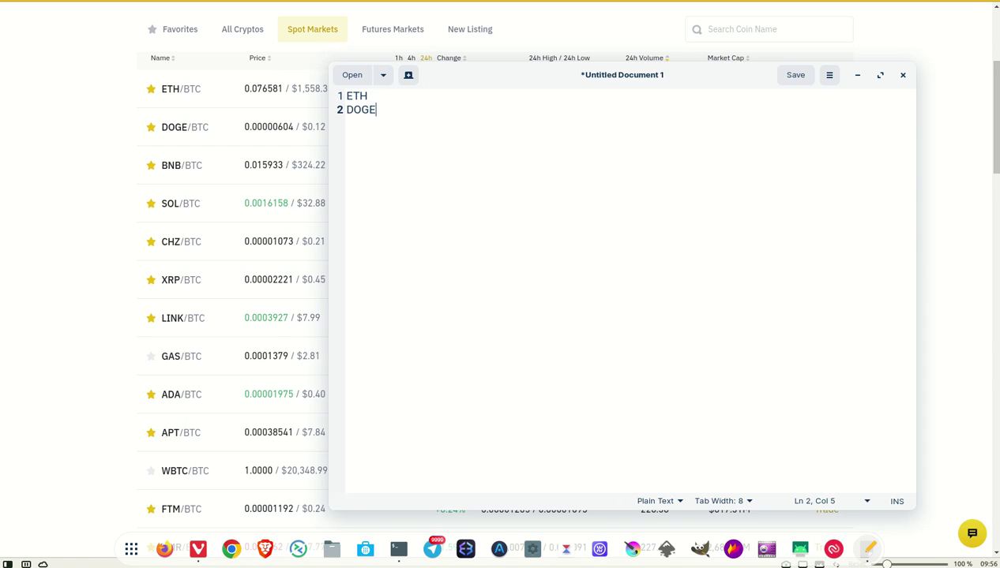
key(Return)
text(BNB)
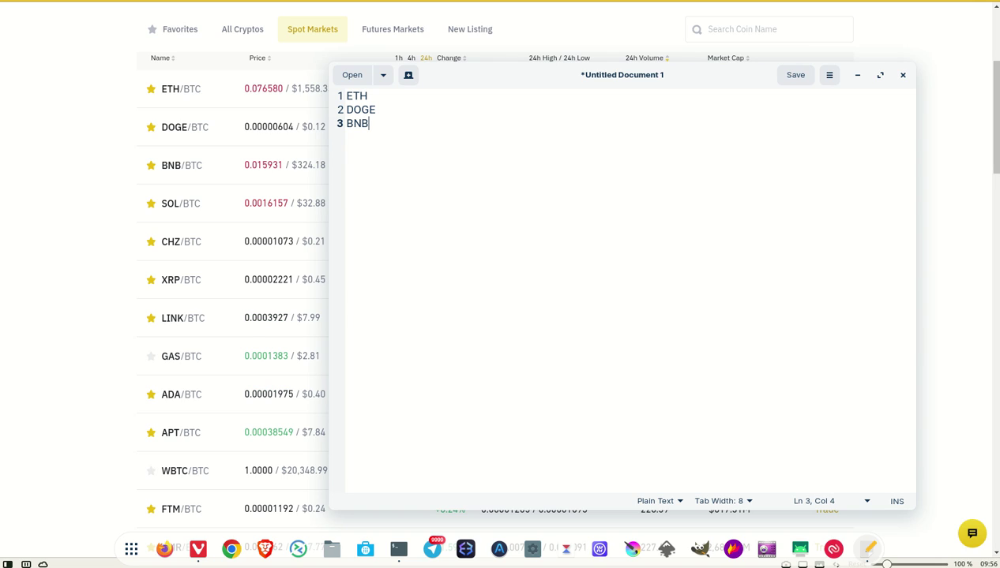
key(Return)
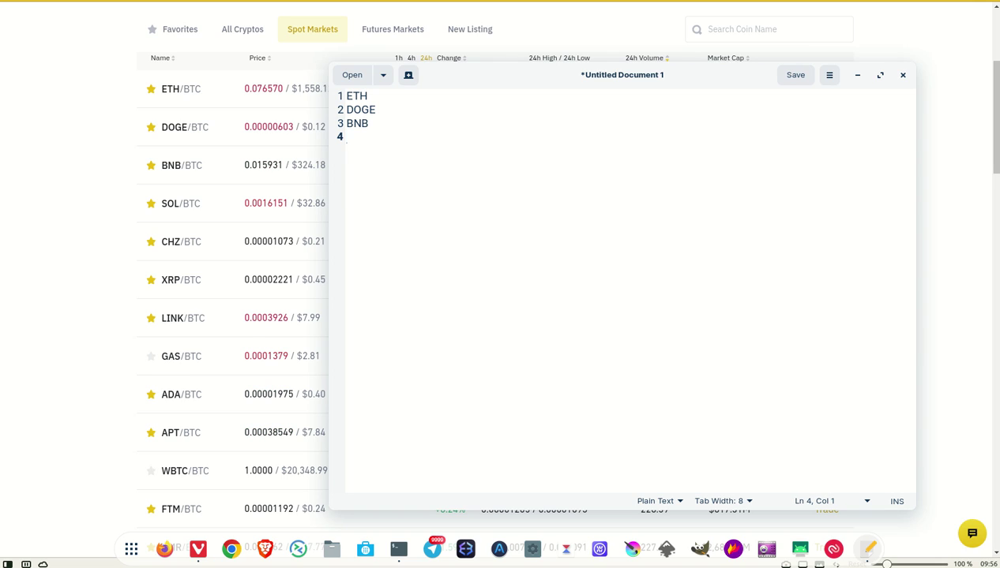
text(SOL)
key(Return)
text(CHZ)
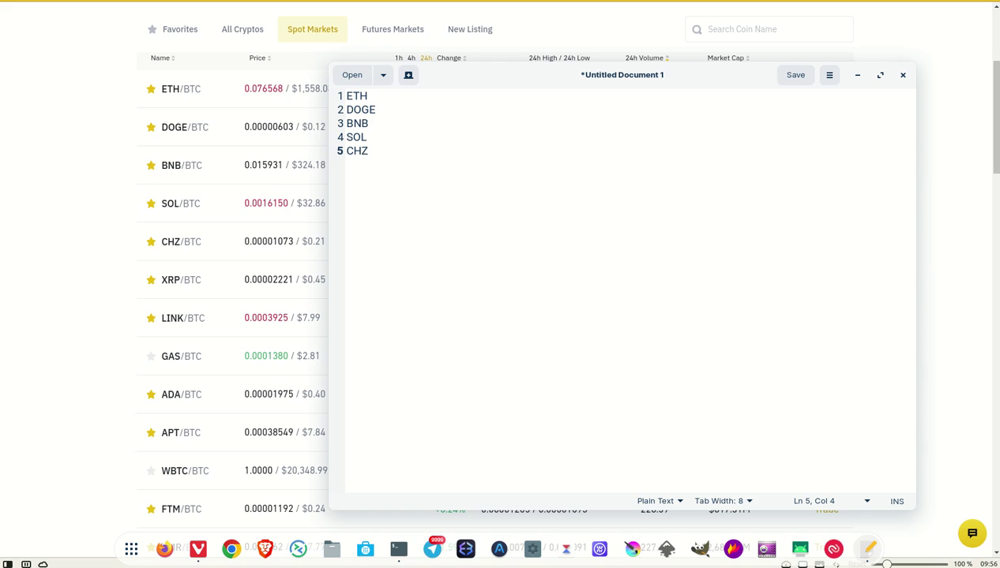
key(Return)
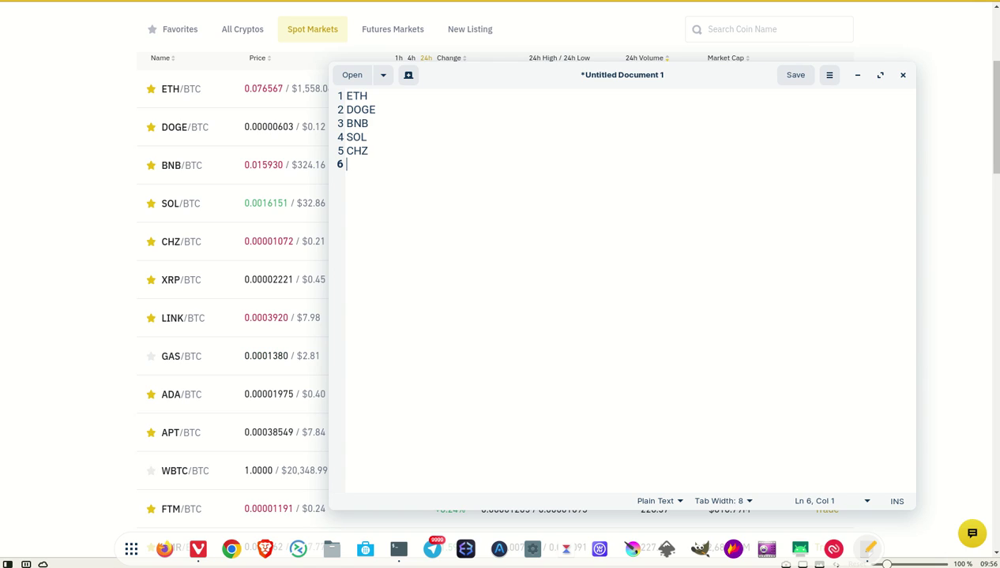
text(XRP)
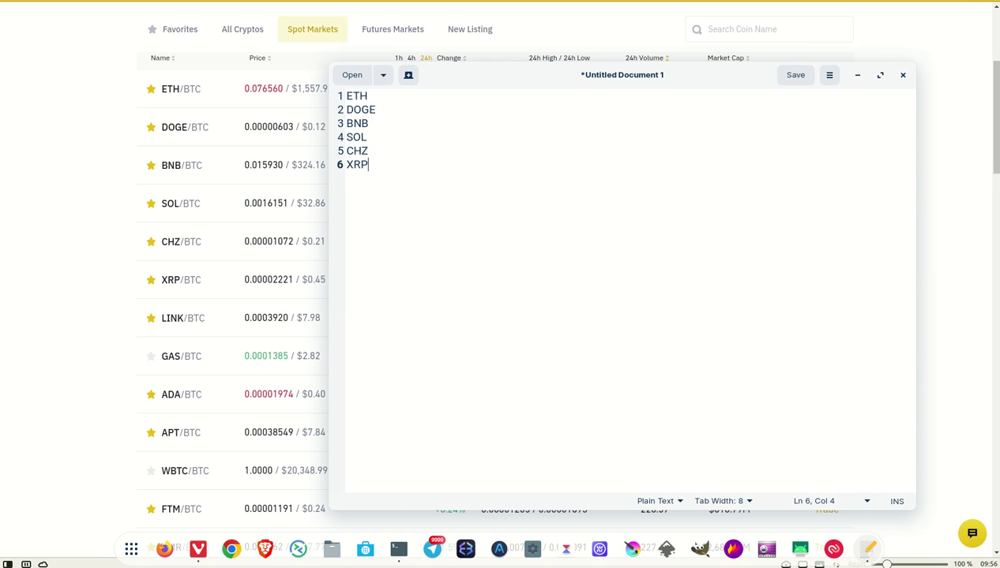
key(Return)
text(LINK)
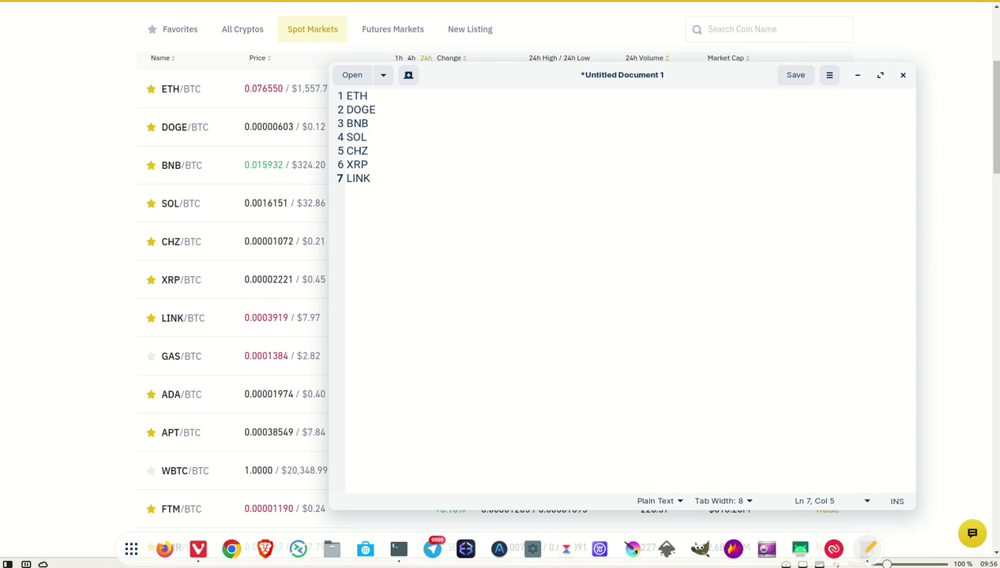
key(Return)
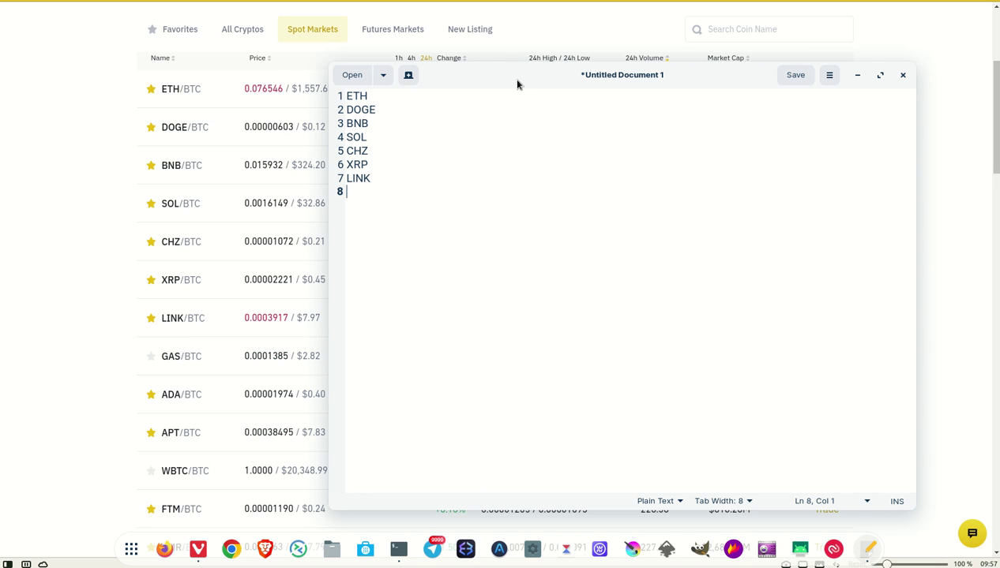
Step: Switch back to the scanner dashboard in the browser and view the Blacklist section of the BTC ACCUMULATE scanner's settings
drag(518, 85, 184, 0)
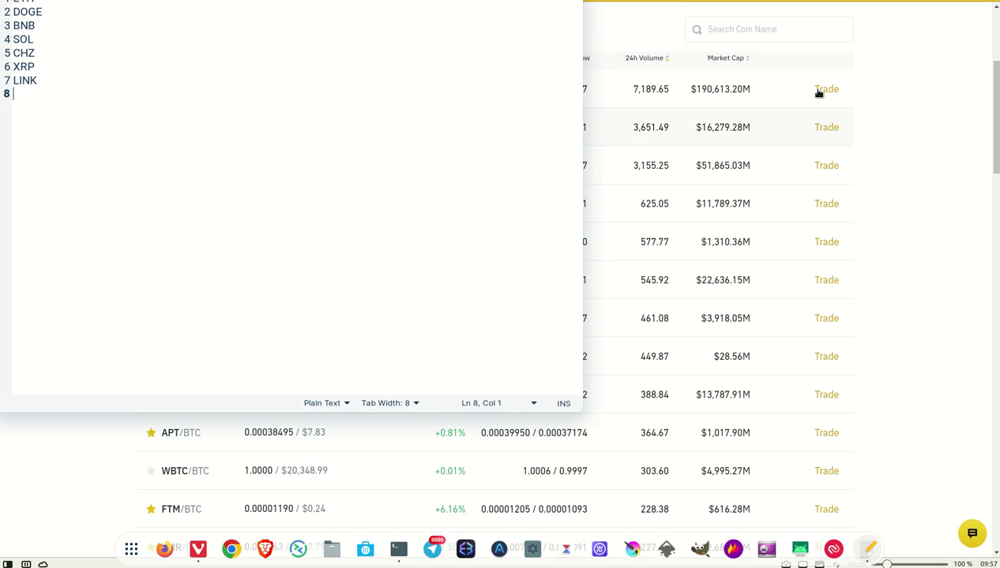
click(906, 128)
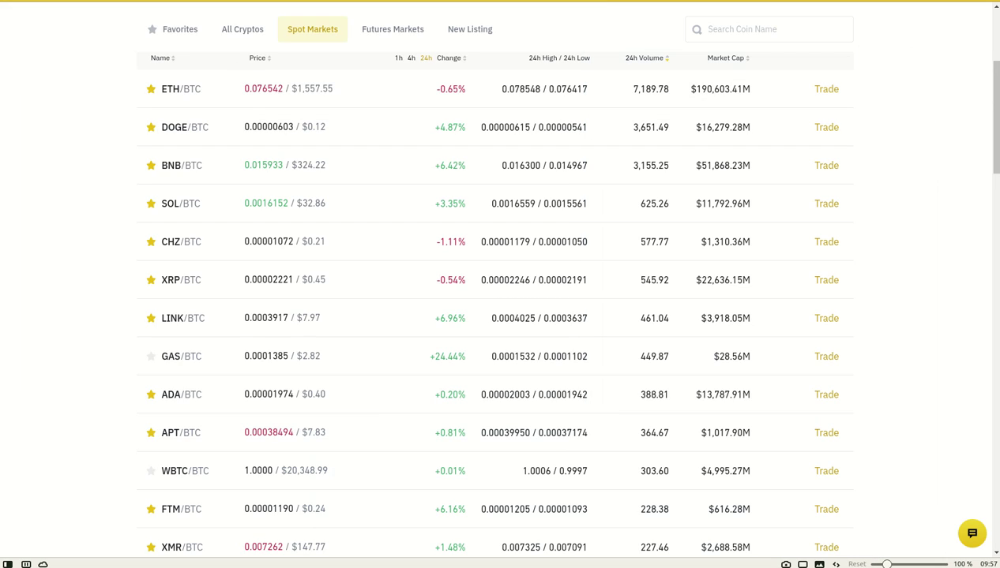
key(ctrl+Tab)
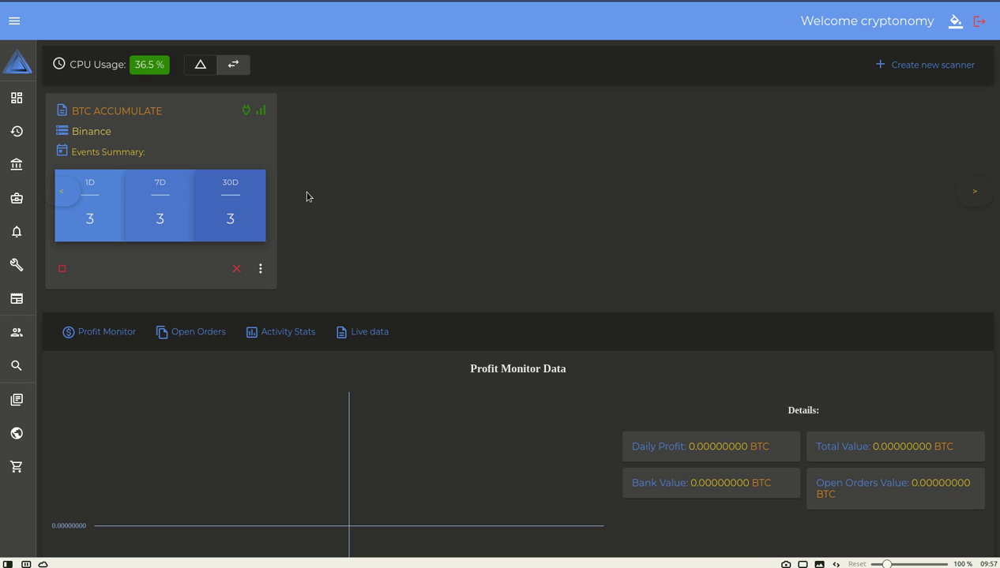
click(261, 268)
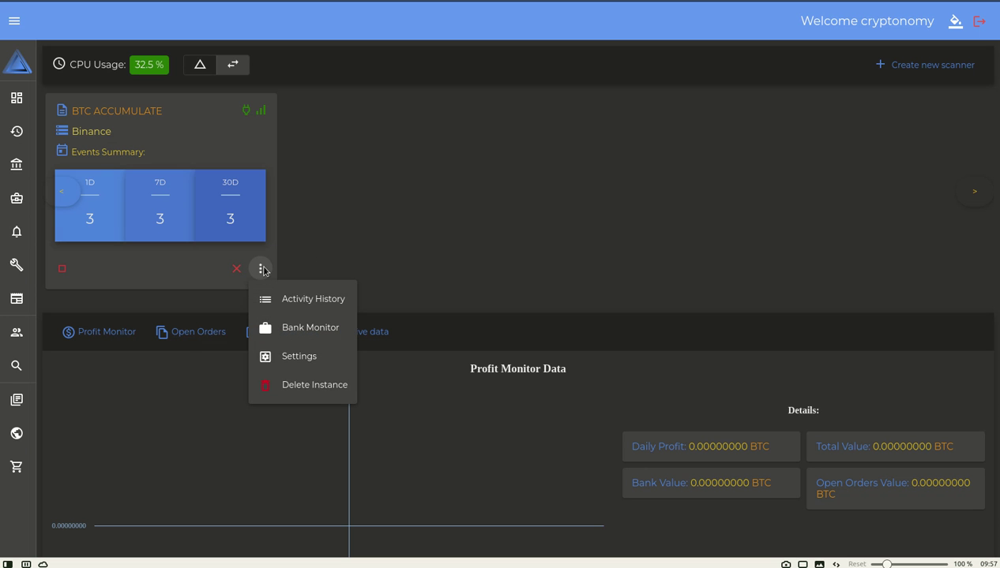
click(314, 359)
scroll(328, 312, down, 3)
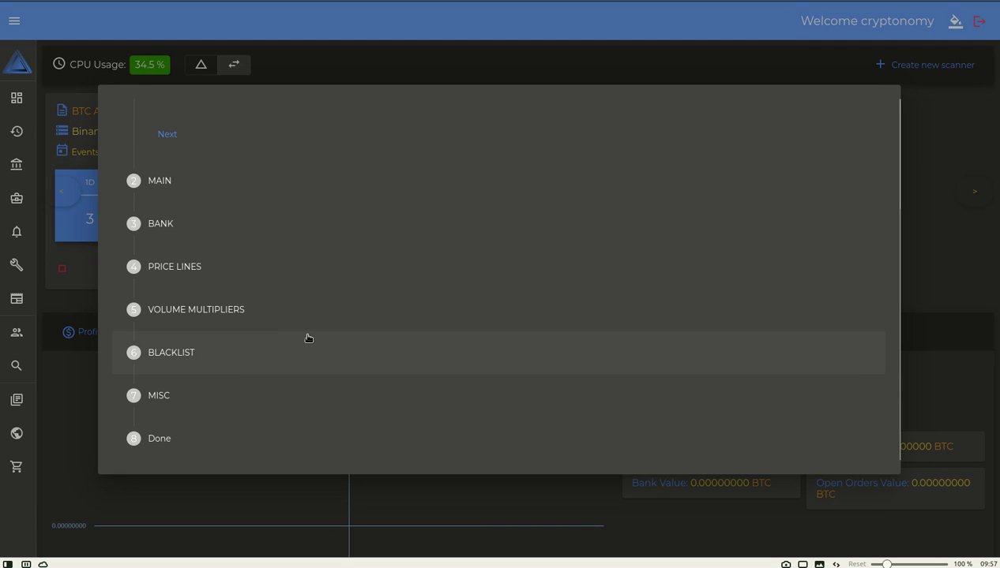
click(268, 350)
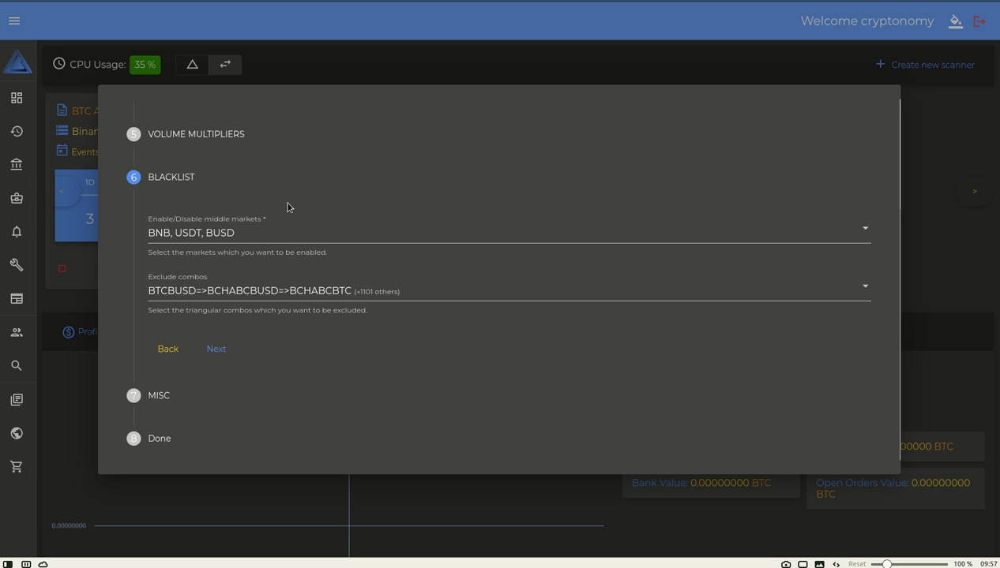
key(Escape)
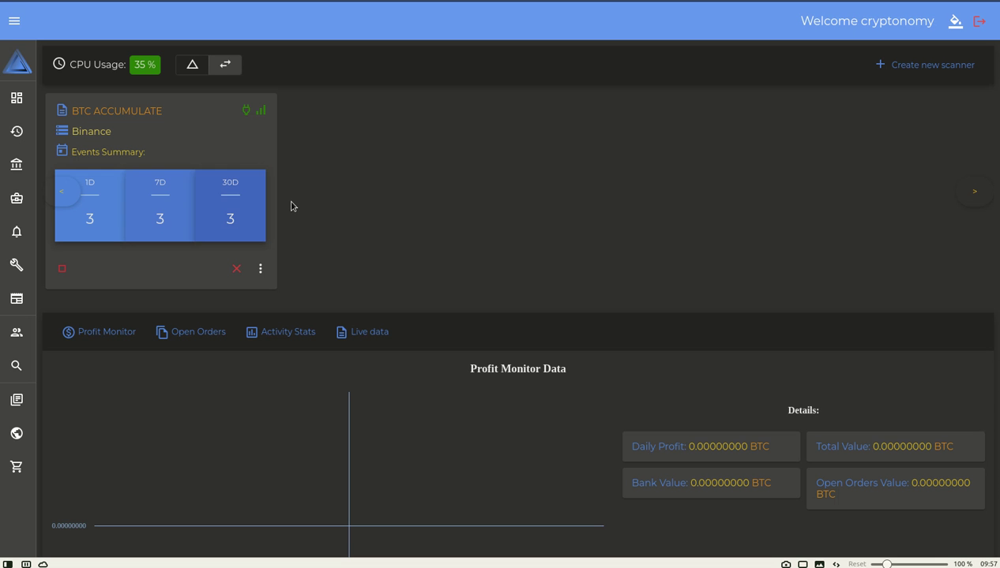
Step: Reopen the BTC ACCUMULATE settings and examine the instance name, base currency, balance per trade and allocated funds in the Main section
click(260, 272)
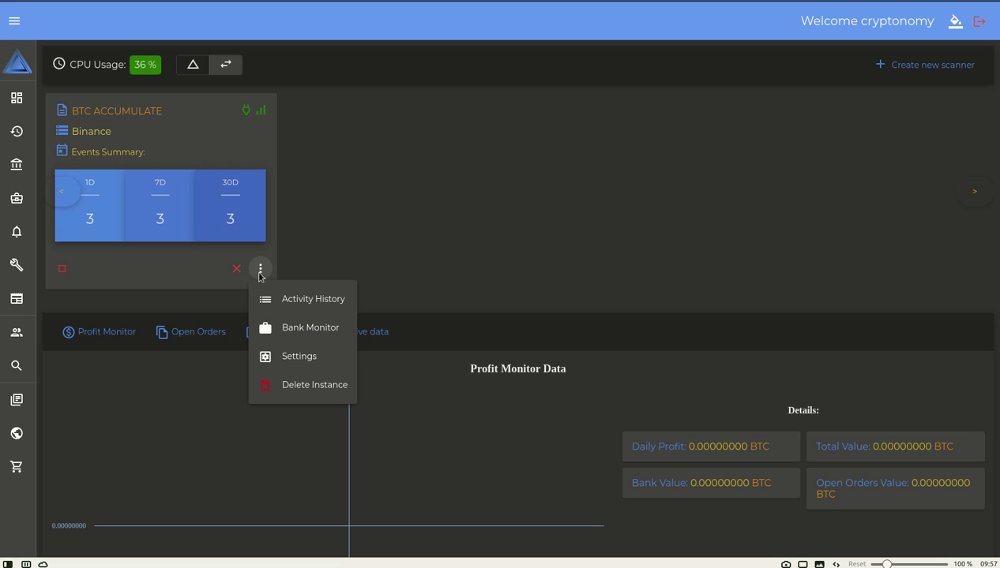
click(331, 360)
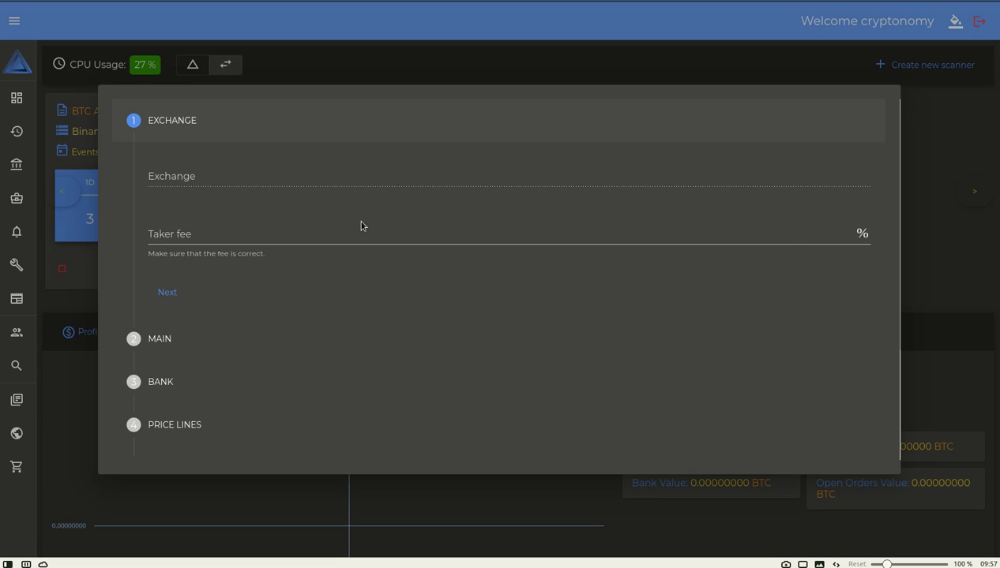
click(232, 341)
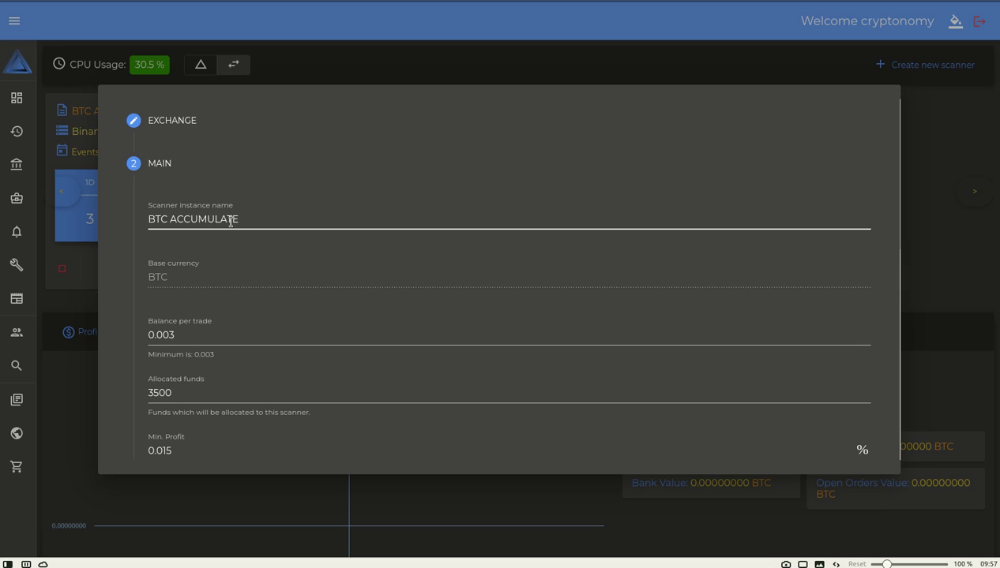
drag(241, 218, 148, 219)
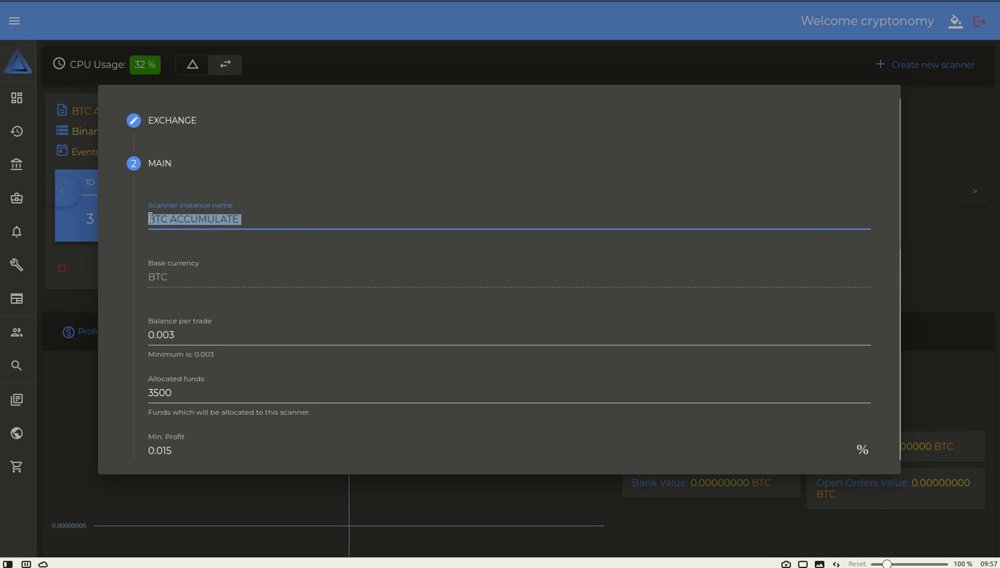
click(179, 280)
double_click(155, 285)
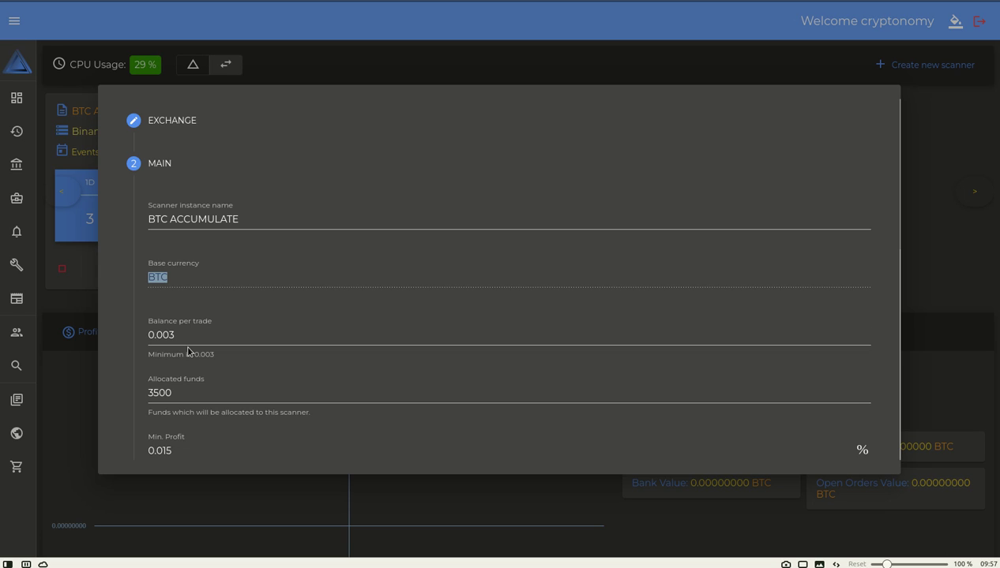
drag(178, 334, 133, 338)
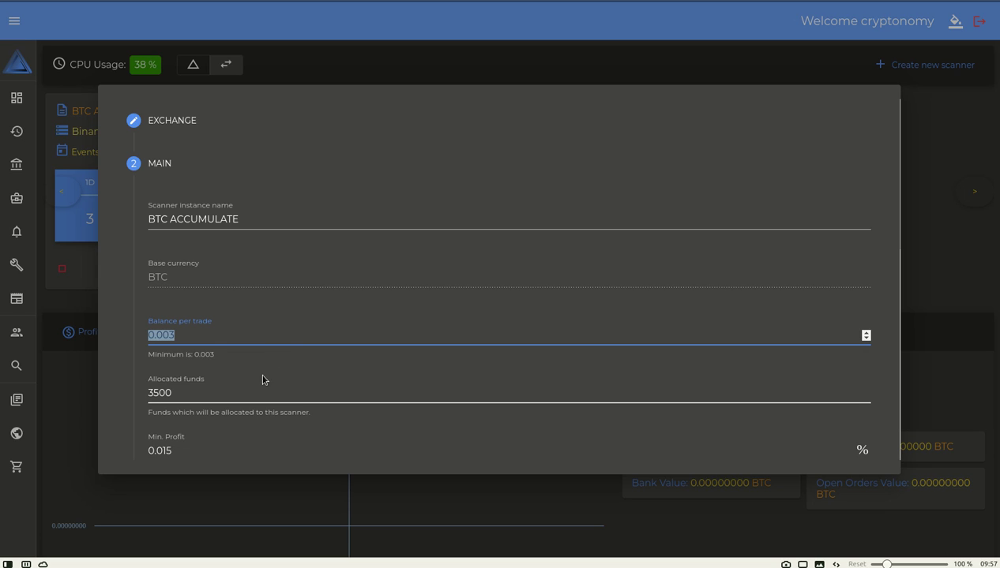
click(188, 392)
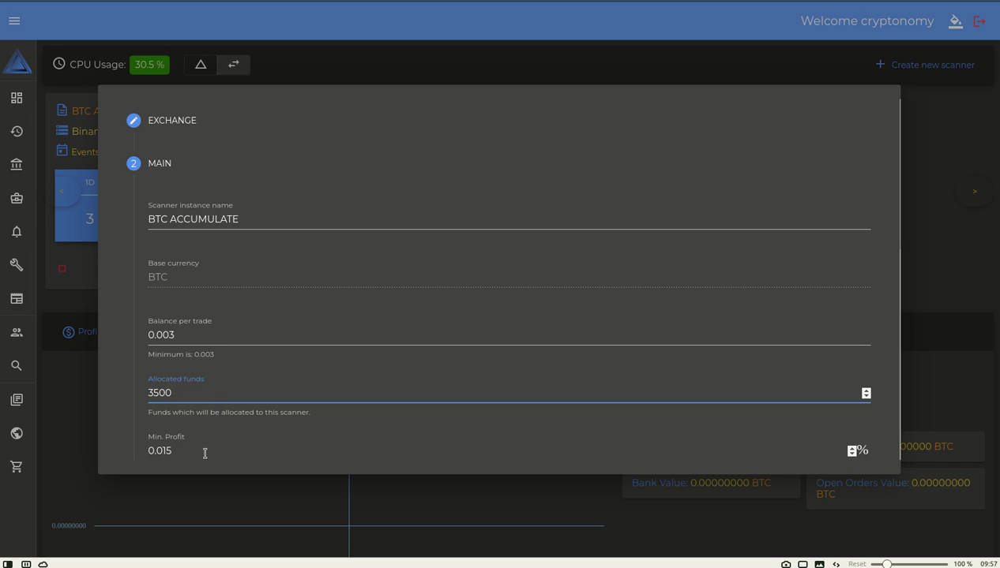
click(241, 421)
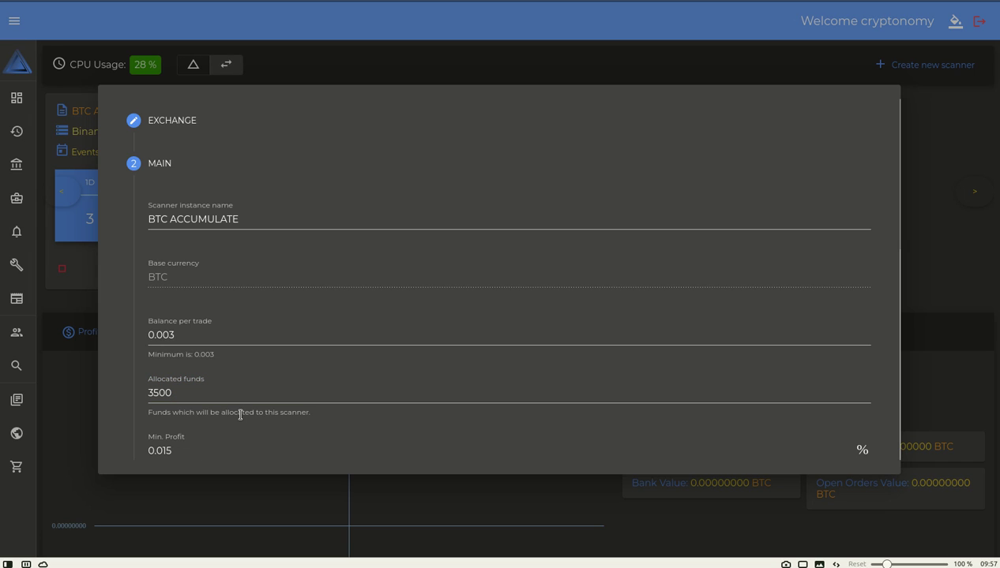
Step: Review the minimum profit, trading mode, dynamic start balance and stop-loss in the Main section
click(241, 446)
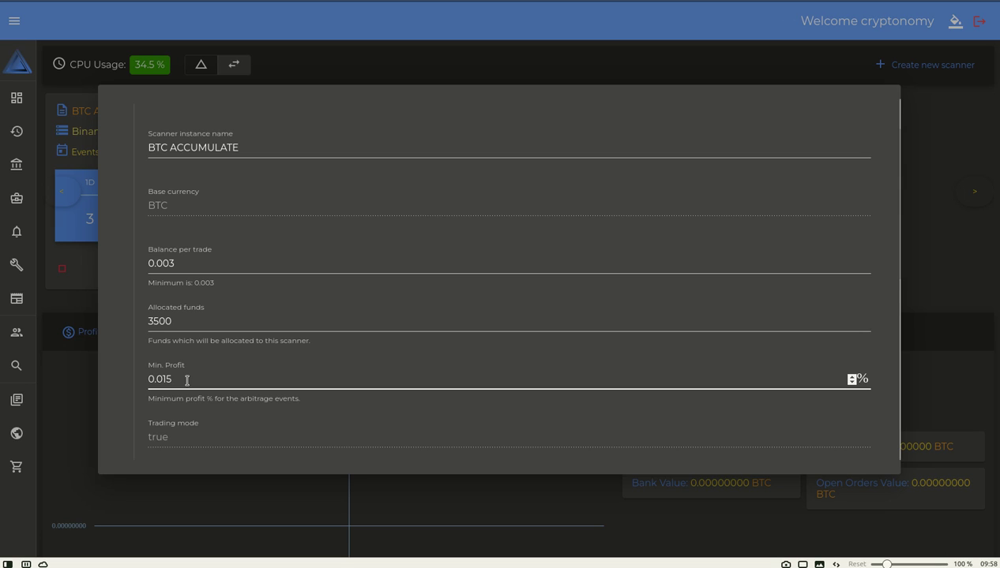
scroll(187, 380, down, 3)
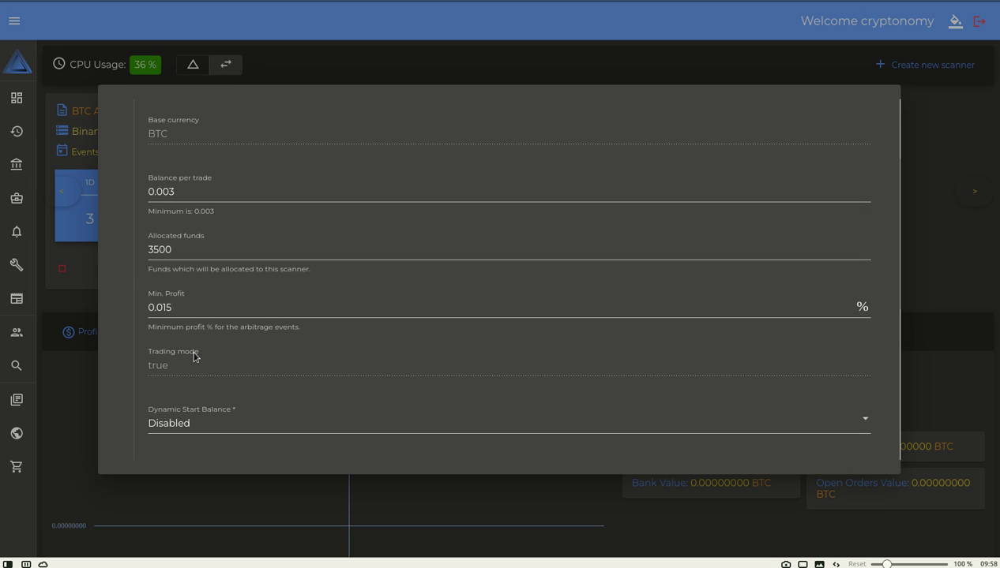
scroll(218, 388, down, 1)
scroll(224, 388, down, 3)
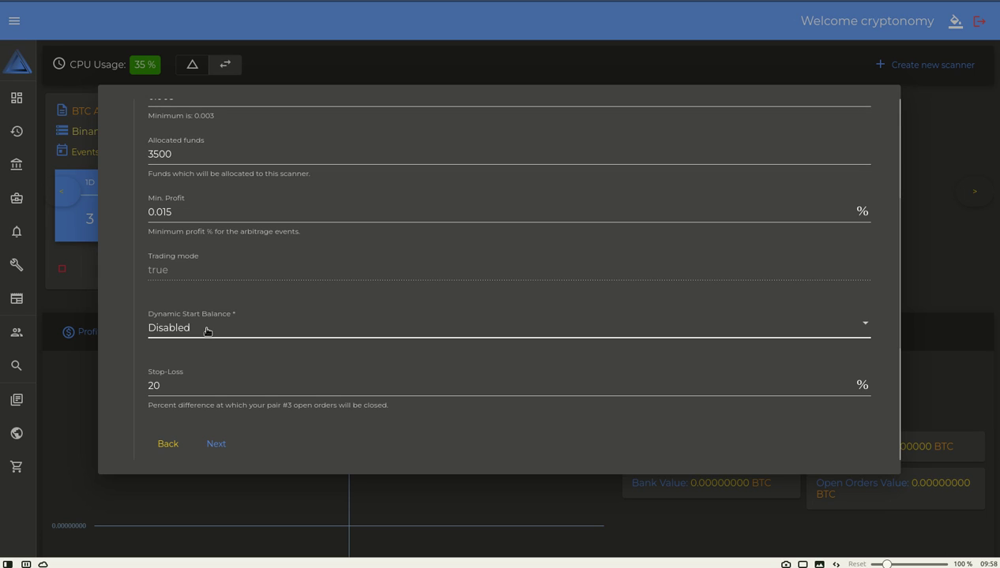
scroll(246, 339, down, 4)
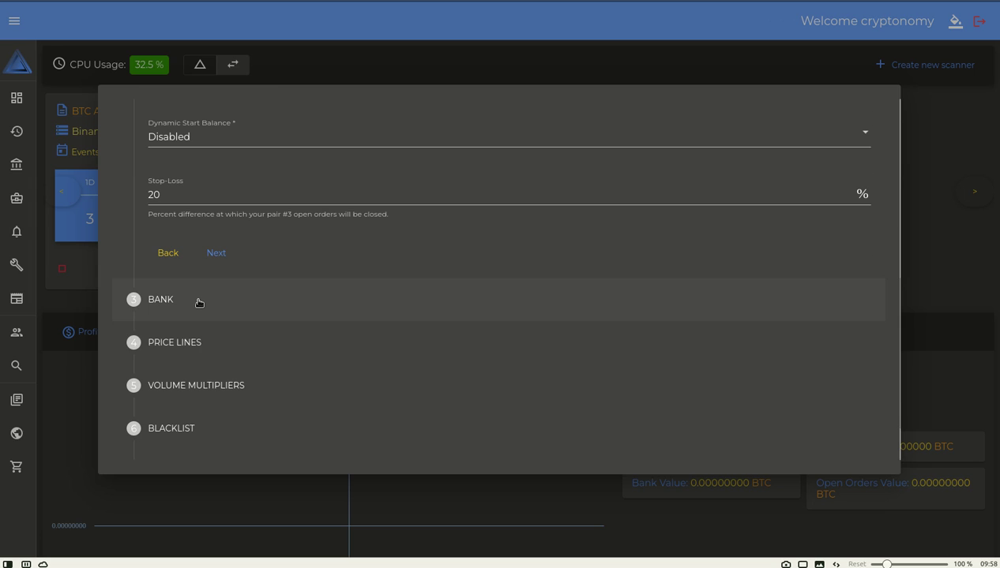
Step: Open the Bank section of the scanner settings and examine the minimum bank profit value
click(196, 306)
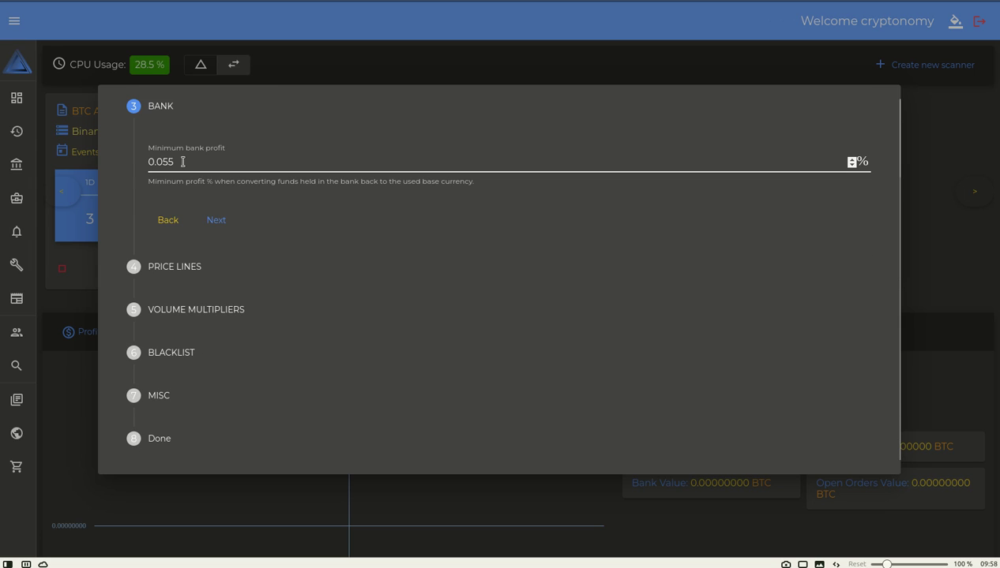
drag(179, 162, 145, 164)
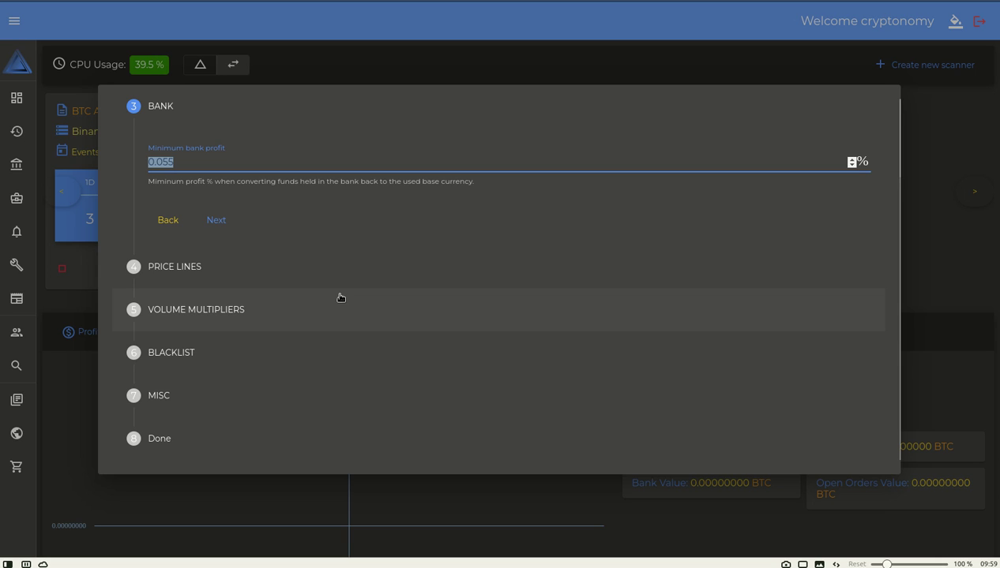
click(180, 157)
drag(181, 162, 147, 163)
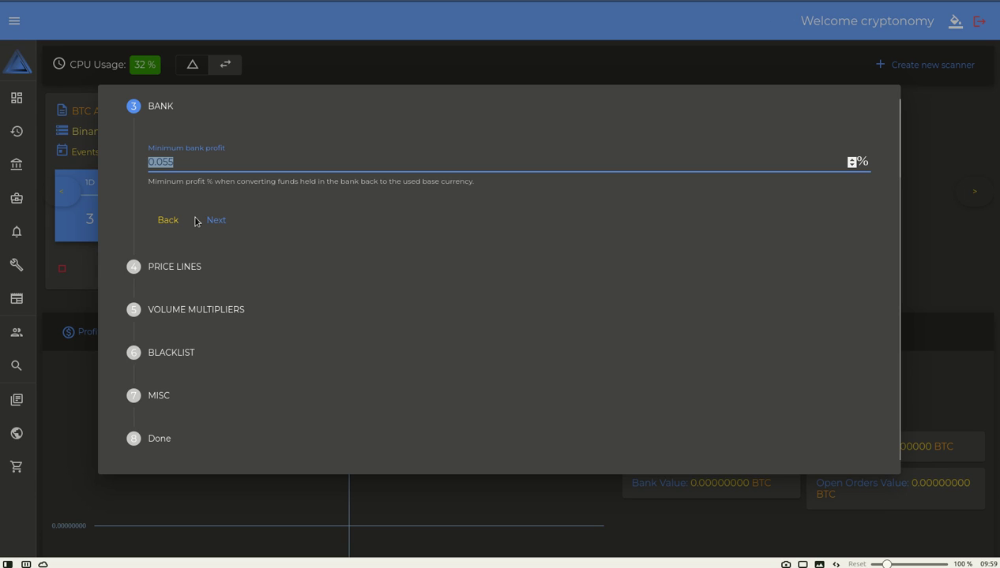
Step: Open the Price Lines section and examine the available price line options for Pair #1 Buy and Pair #1 Sell
click(187, 162)
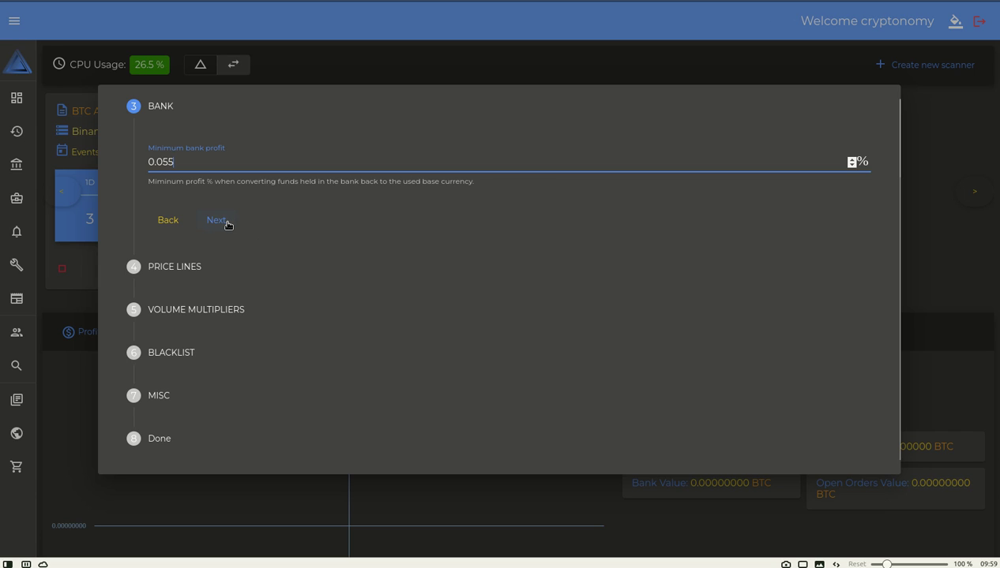
click(209, 266)
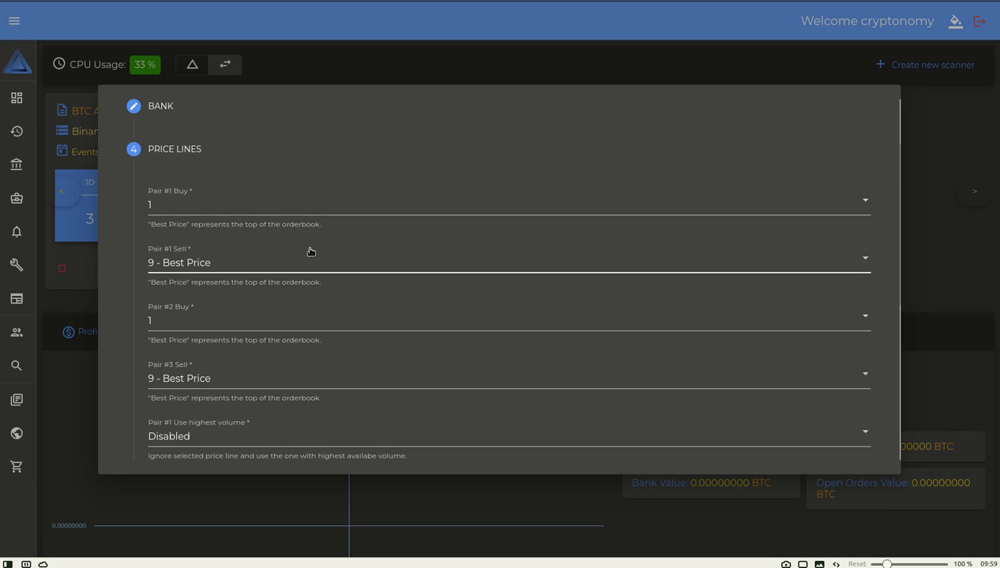
click(211, 204)
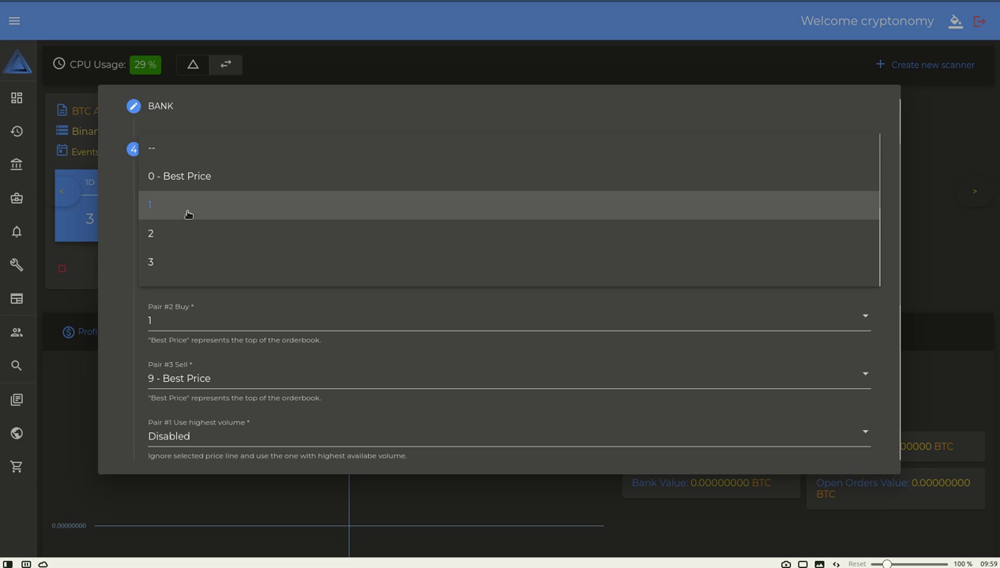
click(282, 309)
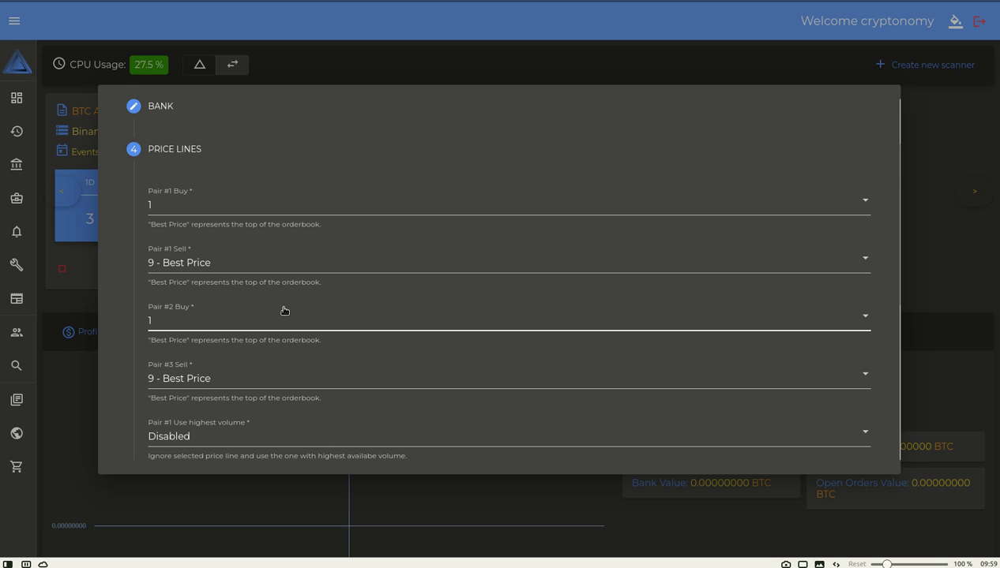
click(218, 265)
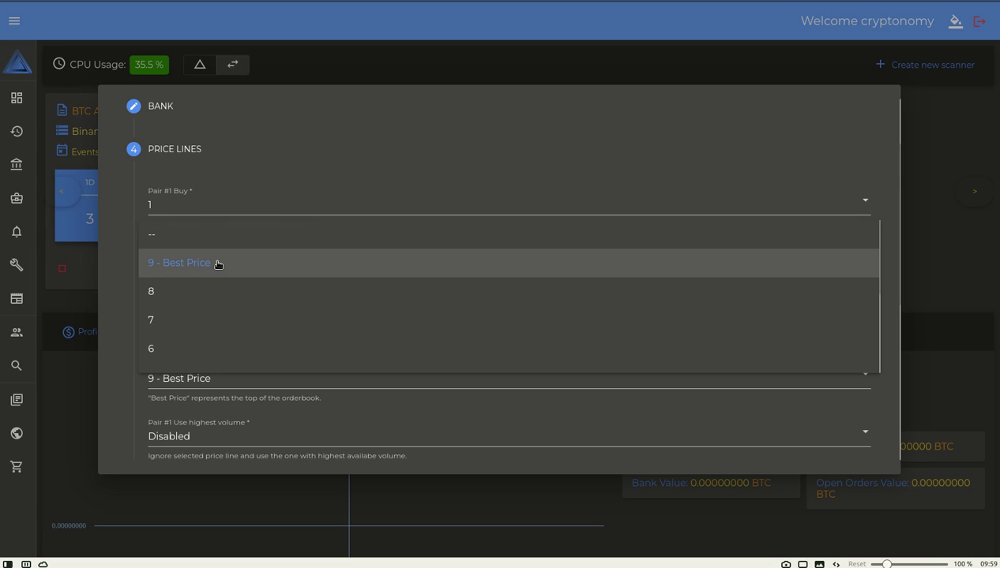
click(218, 203)
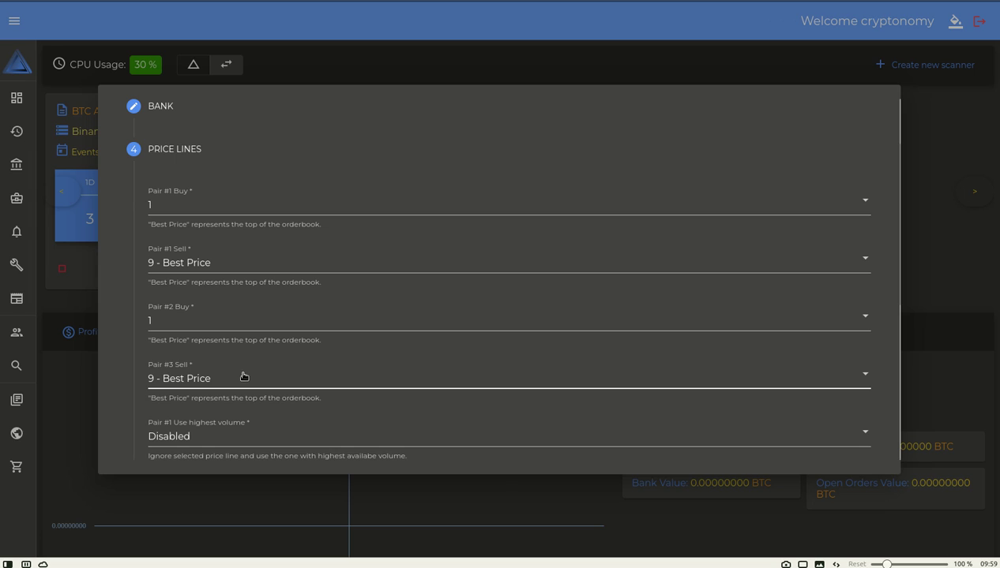
Step: Review the highest-volume options for all three pairs, and briefly compare them with the BTC spot pairs on Binance's market page
scroll(245, 375, up, 2)
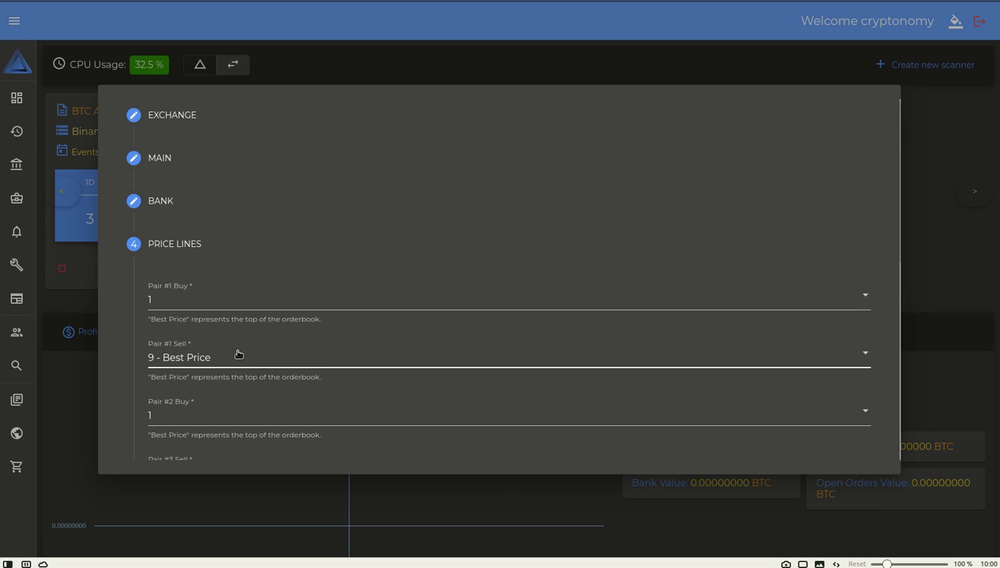
scroll(238, 353, down, 4)
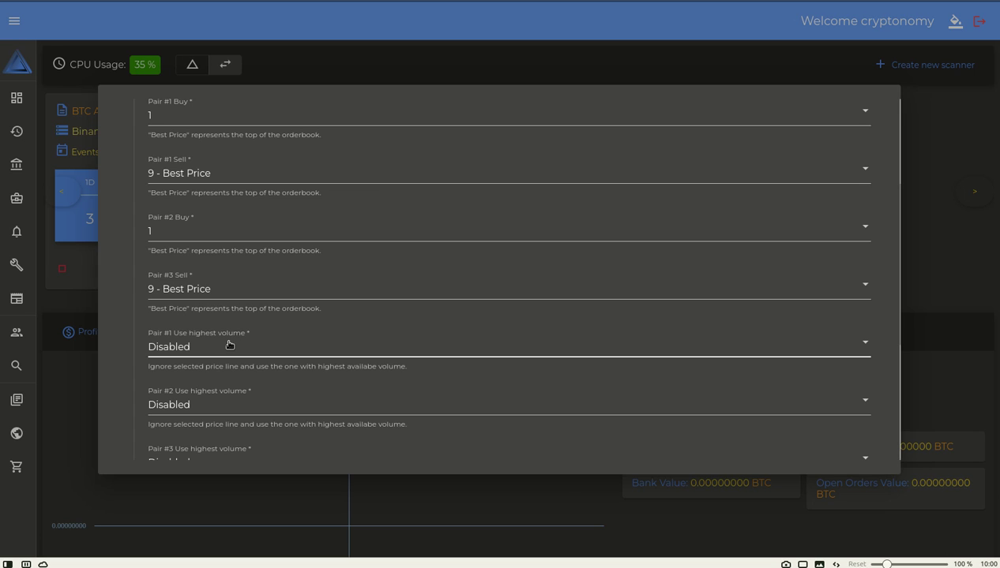
scroll(228, 345, down, 3)
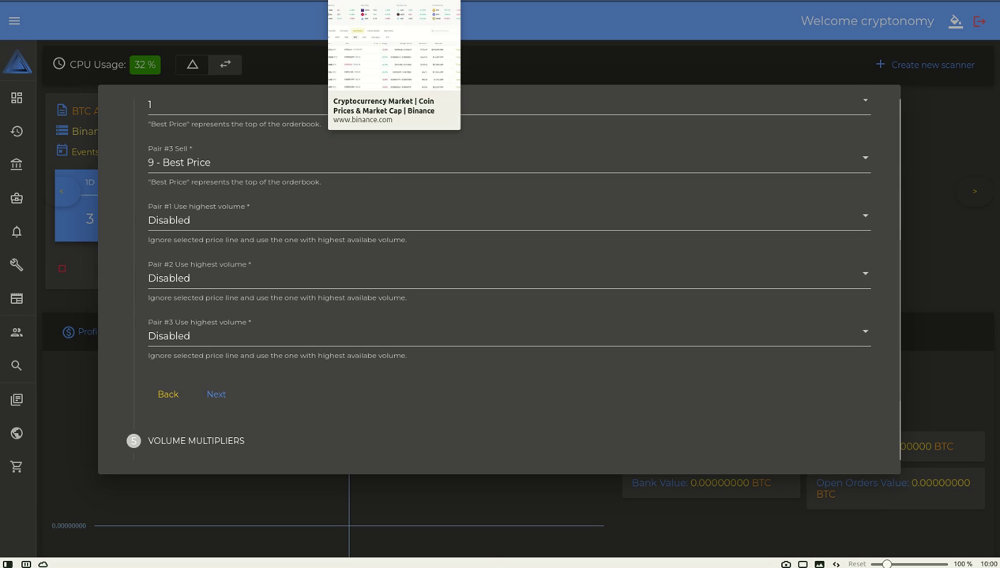
click(387, 9)
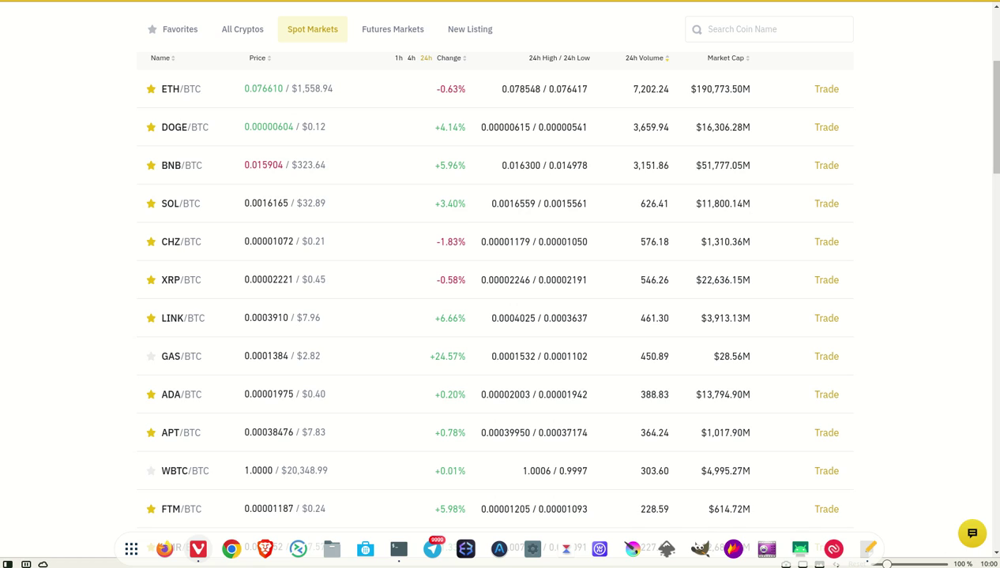
key(ctrl+Tab)
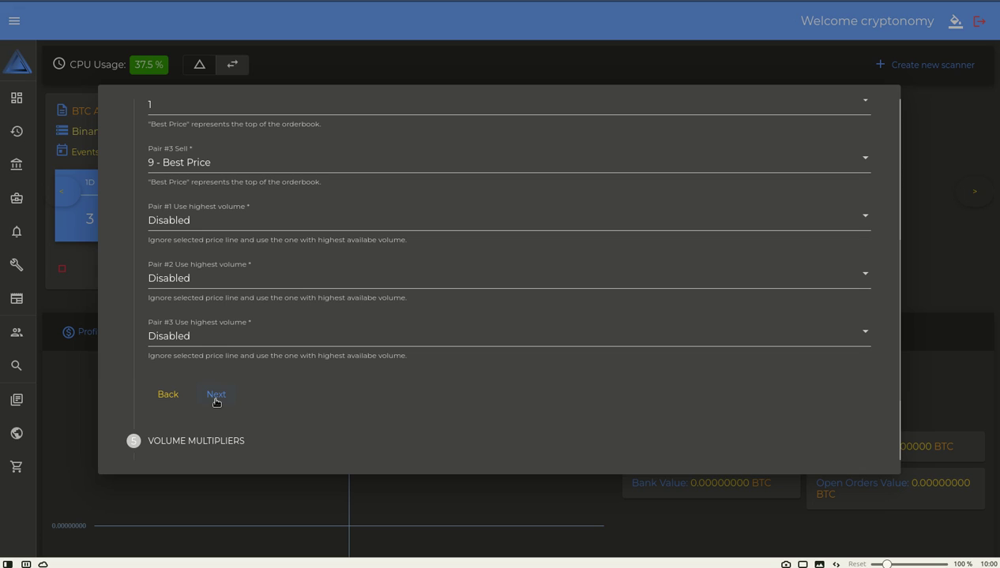
Step: Open the Volume Multipliers section and examine the multipliers for the three pairs and the volume check setting
click(215, 395)
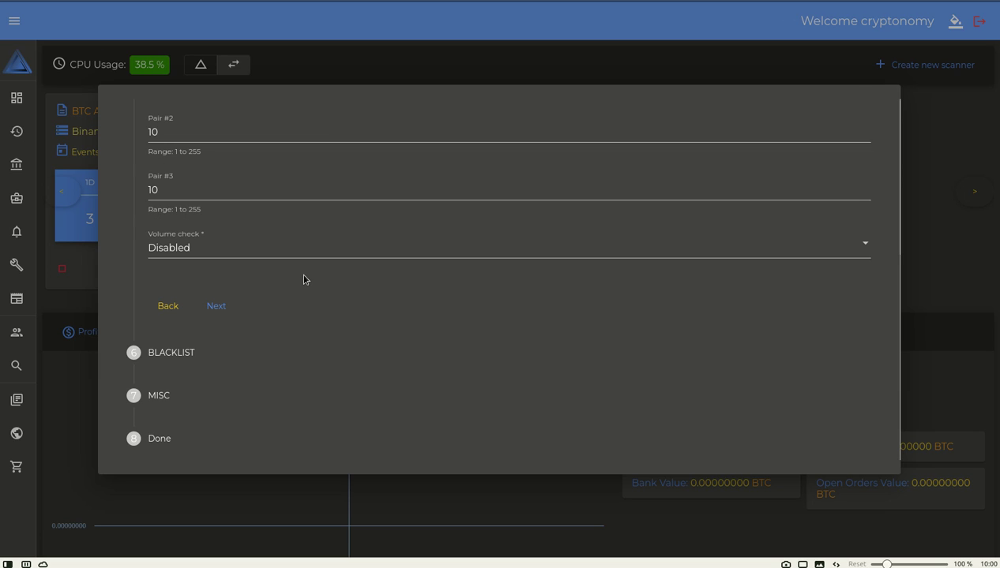
scroll(303, 279, up, 3)
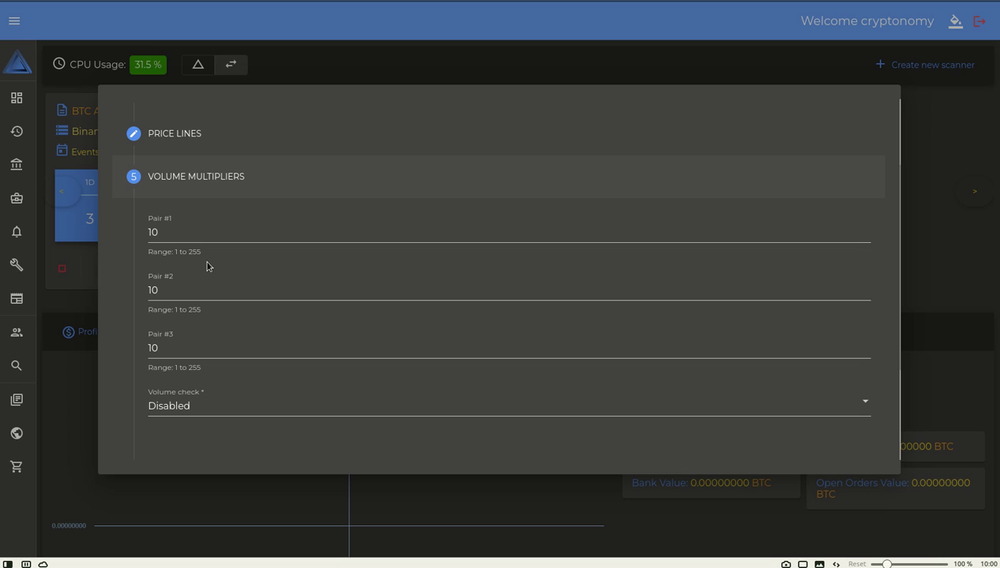
scroll(234, 403, up, 3)
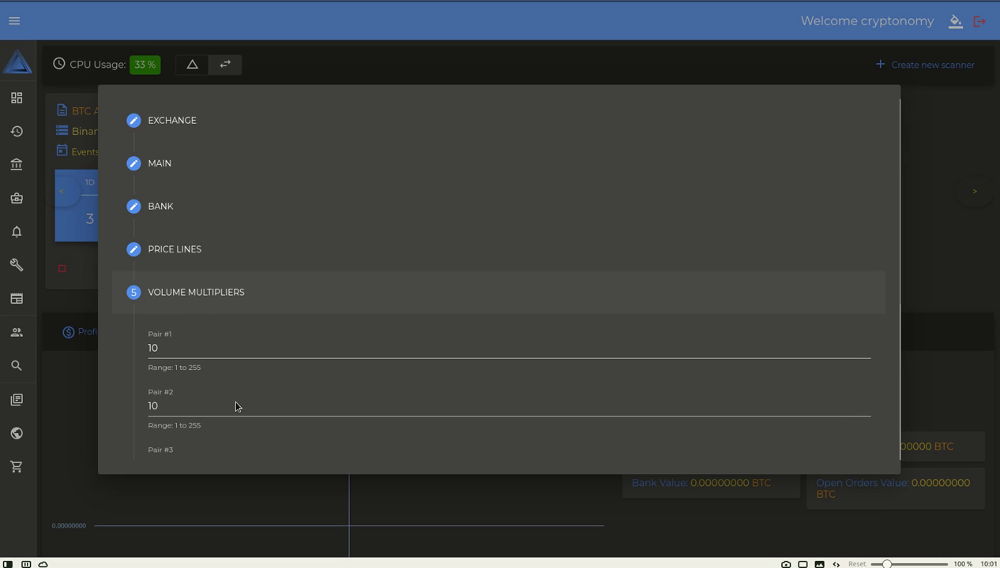
scroll(236, 403, down, 3)
scroll(235, 402, up, 3)
scroll(235, 404, down, 7)
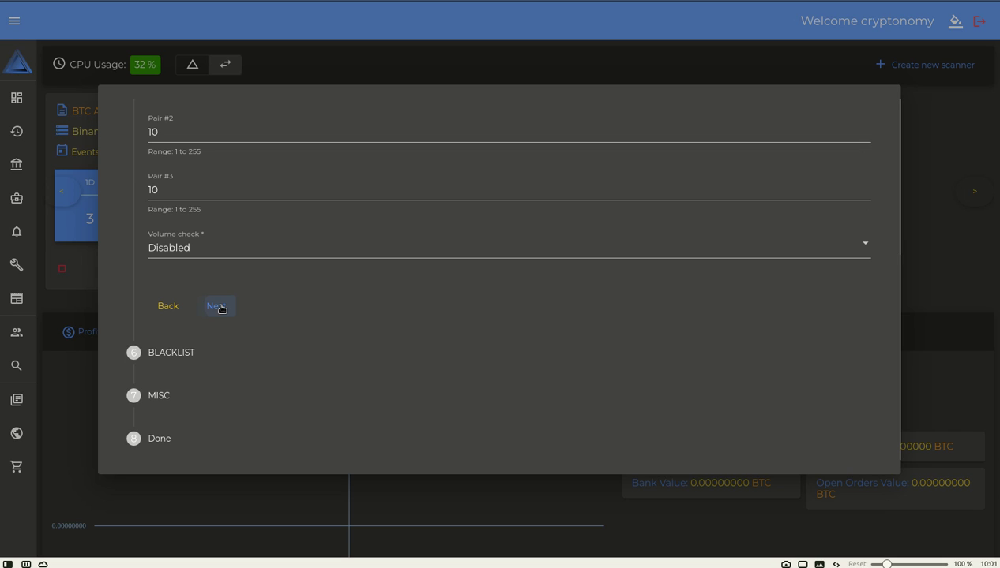
Step: Open the Blacklist section and look through the list of middle markets that can be enabled or disabled
click(218, 306)
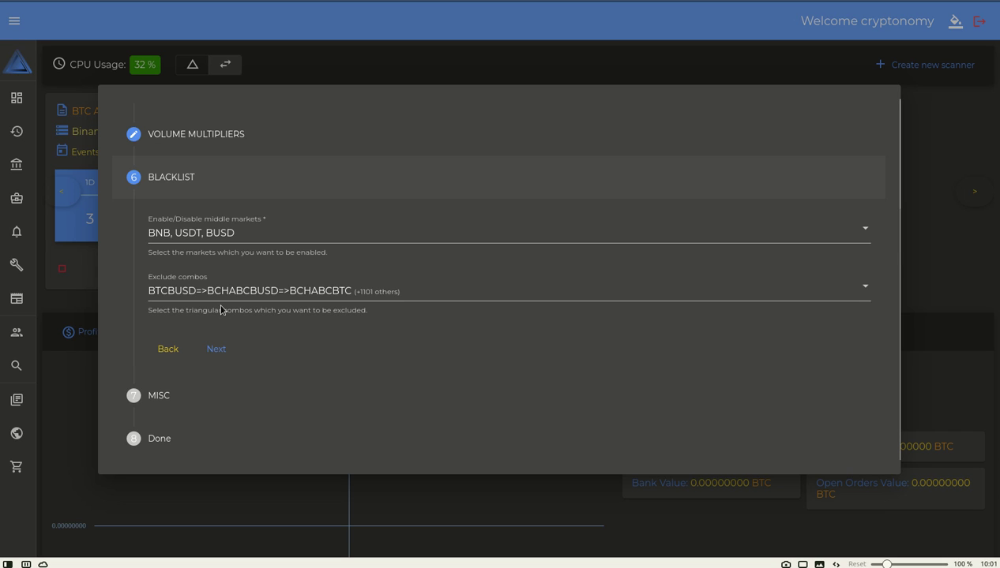
click(257, 235)
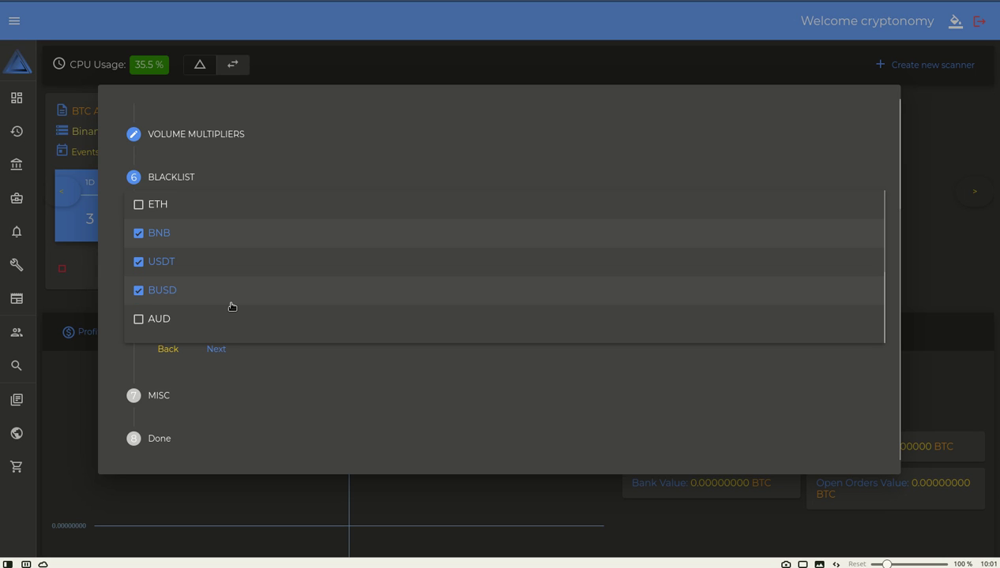
scroll(232, 306, down, 4)
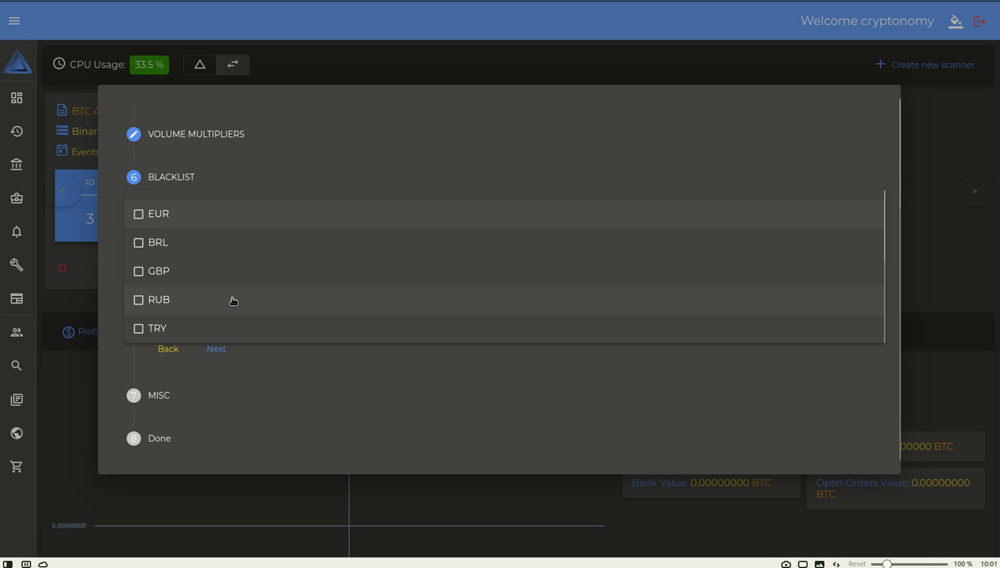
scroll(233, 301, up, 4)
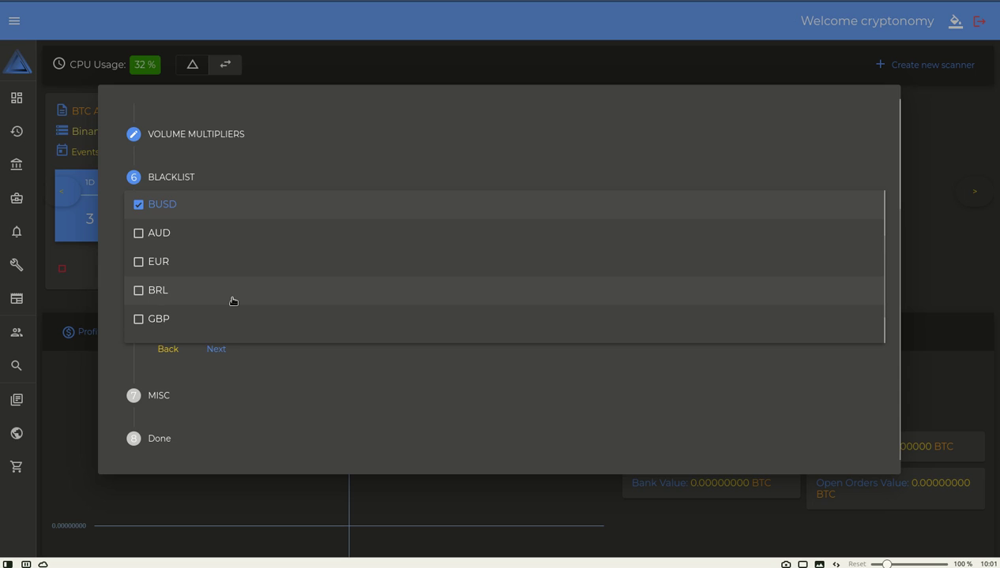
scroll(233, 301, up, 1)
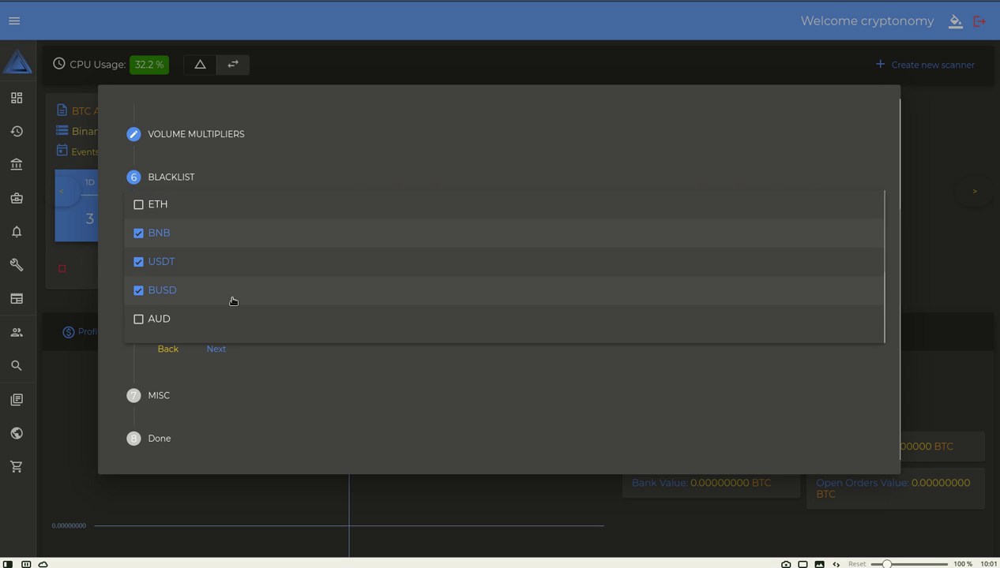